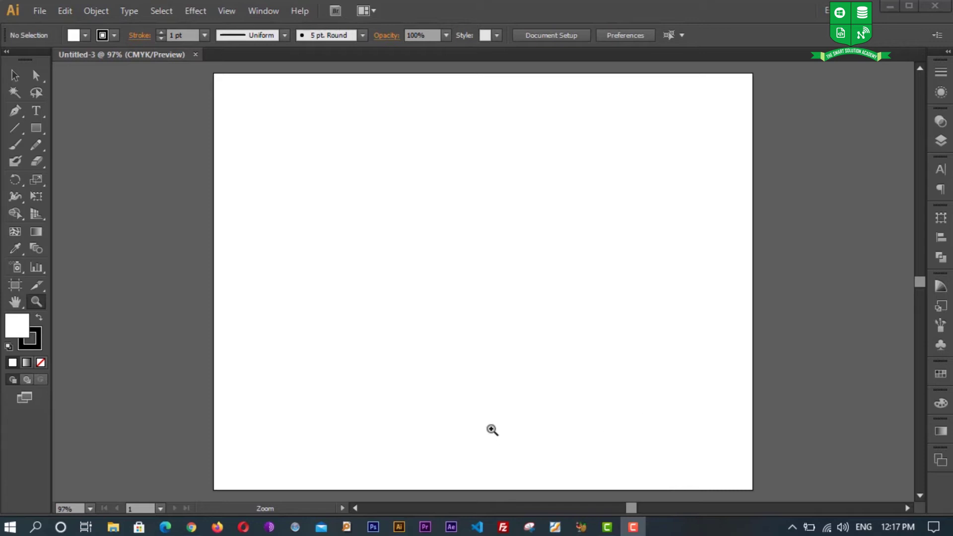
Switch to the Artboard tool so the 792 × 612 px Artboard 1 shows editing handles
click(16, 289)
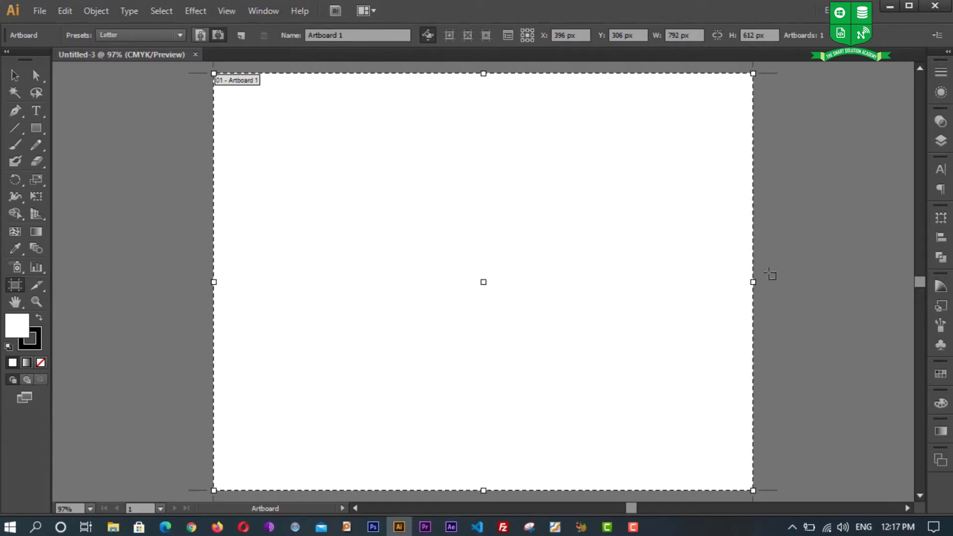
Drag Artboard 1's edges and corner to reshape it into a roughly 470 × 605 px portrait page
drag(753, 282, 466, 283)
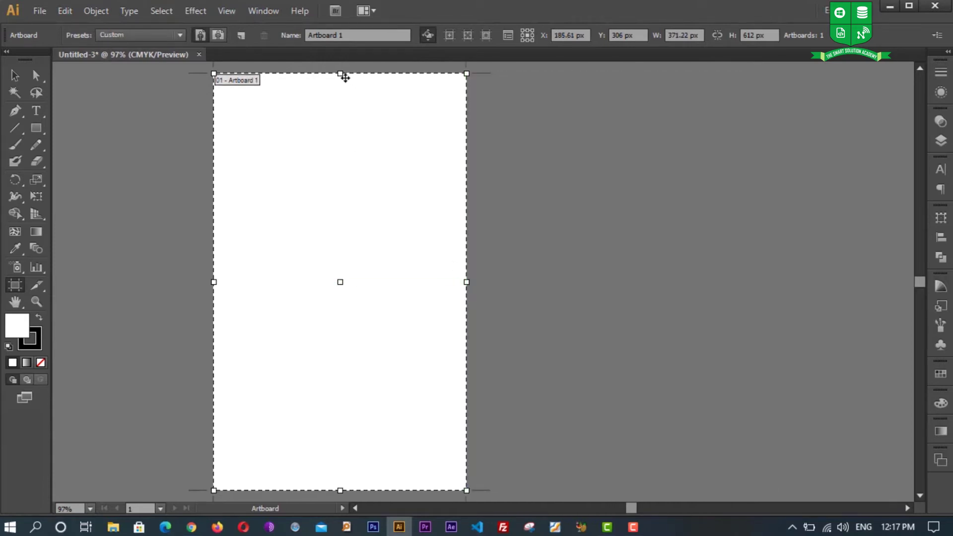
drag(340, 74, 352, 184)
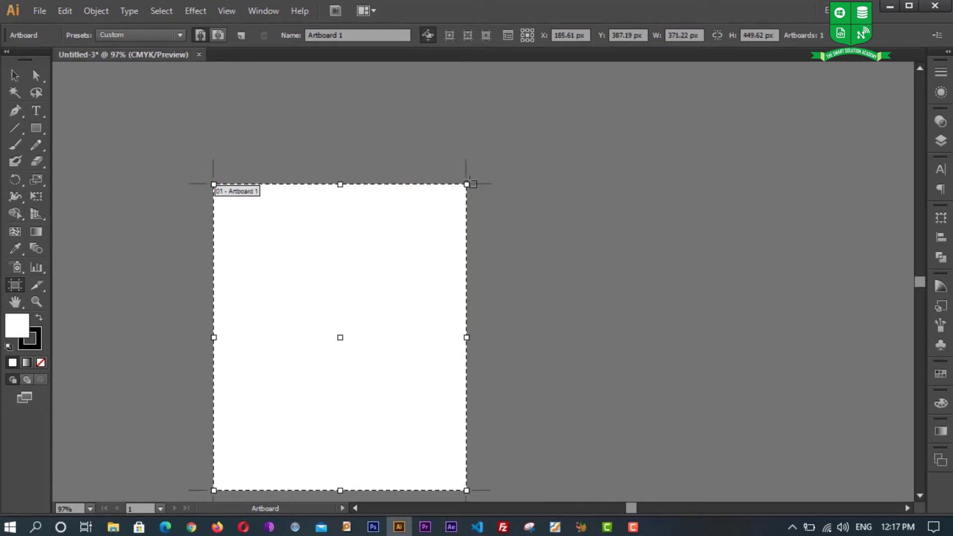
mouse_move(466, 184)
mouse_down()
mouse_move(416, 263)
mouse_move(391, 280)
mouse_move(534, 77)
mouse_up()
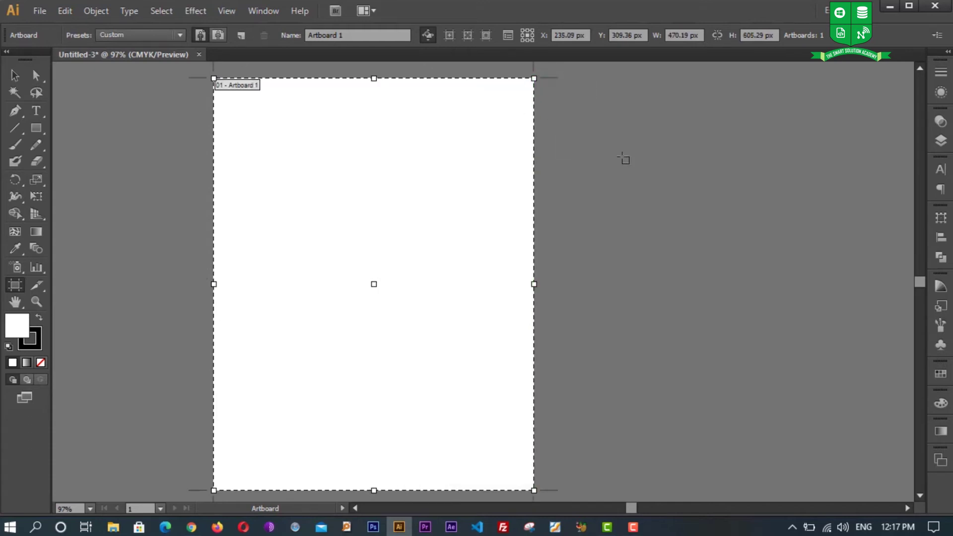
Draw two extra artboards on either side of Artboard 1, then delete both
mouse_move(610, 175)
mouse_down()
mouse_move(726, 330)
mouse_move(756, 408)
mouse_up()
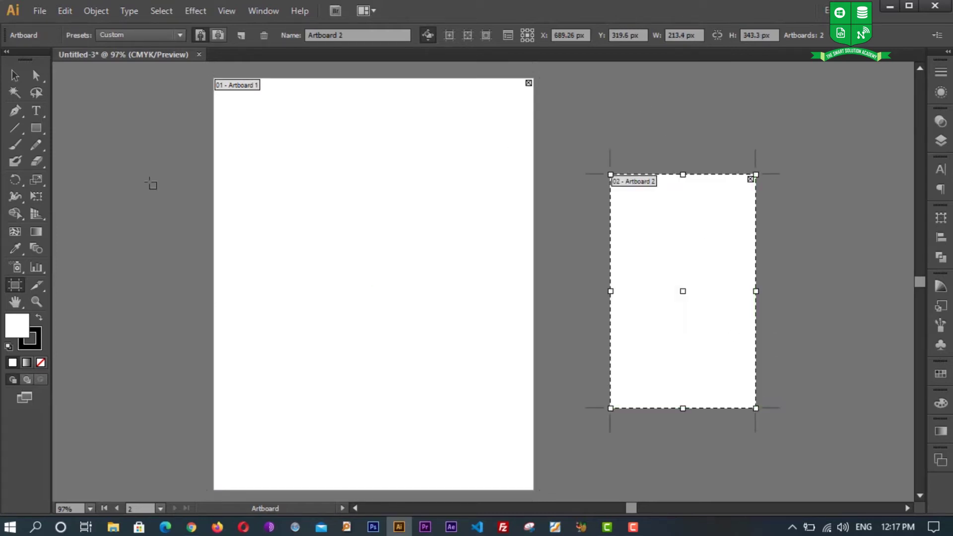
drag(74, 192, 190, 411)
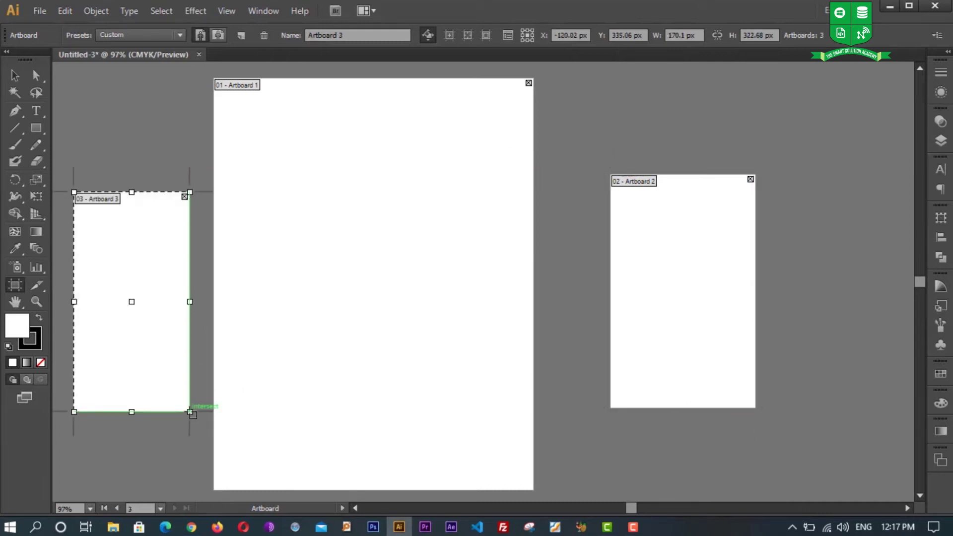
click(184, 197)
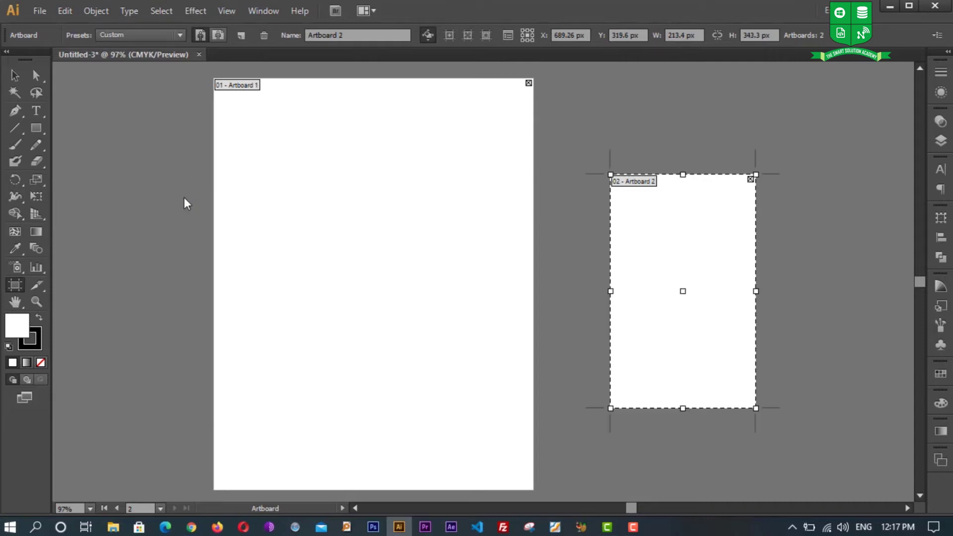
click(750, 180)
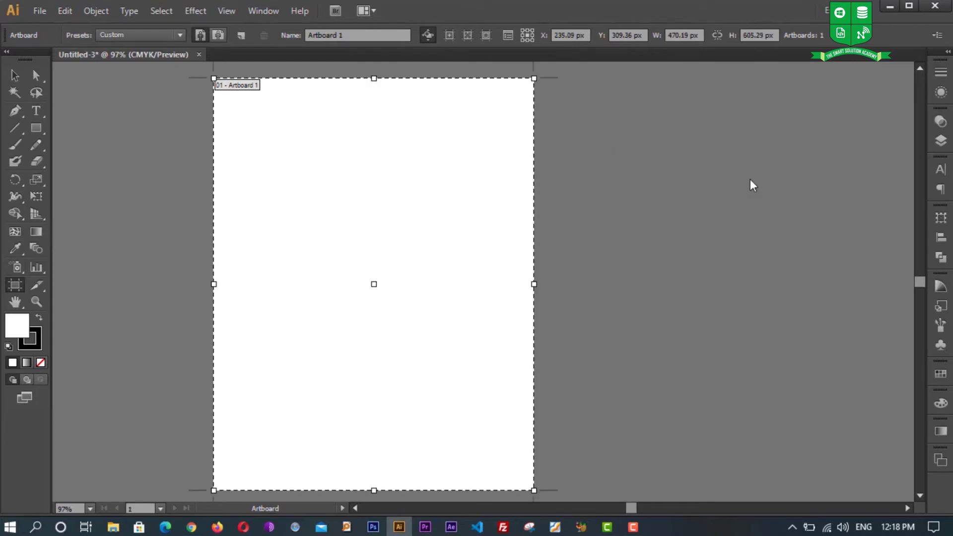
In Artboard Options, keep the Custom size and set Artboard 1 to landscape, 605.29 × 470.19 px
double_click(15, 286)
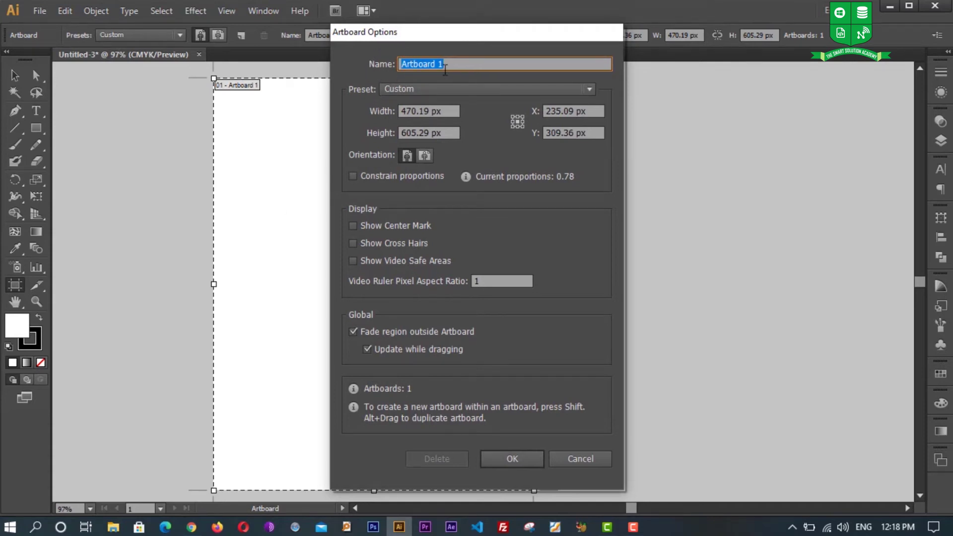
click(422, 92)
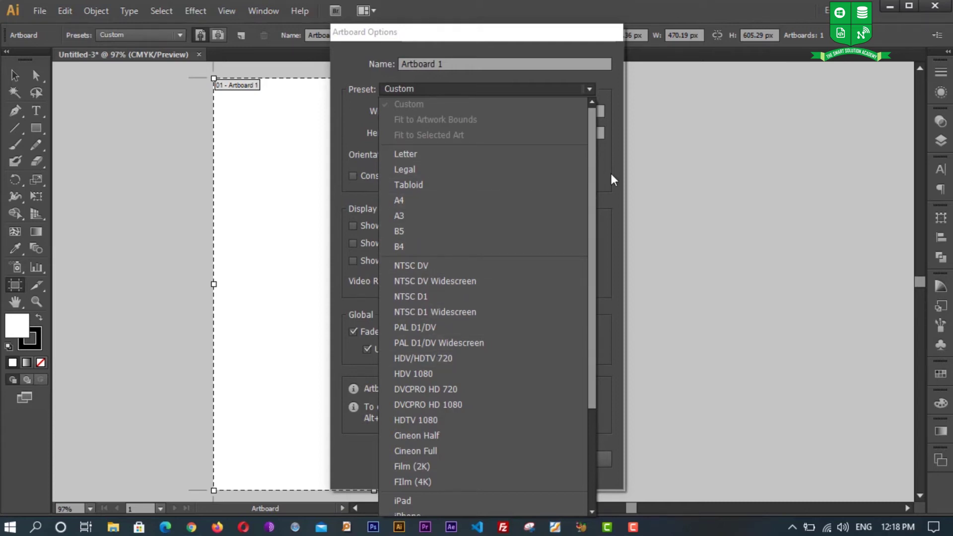
click(594, 174)
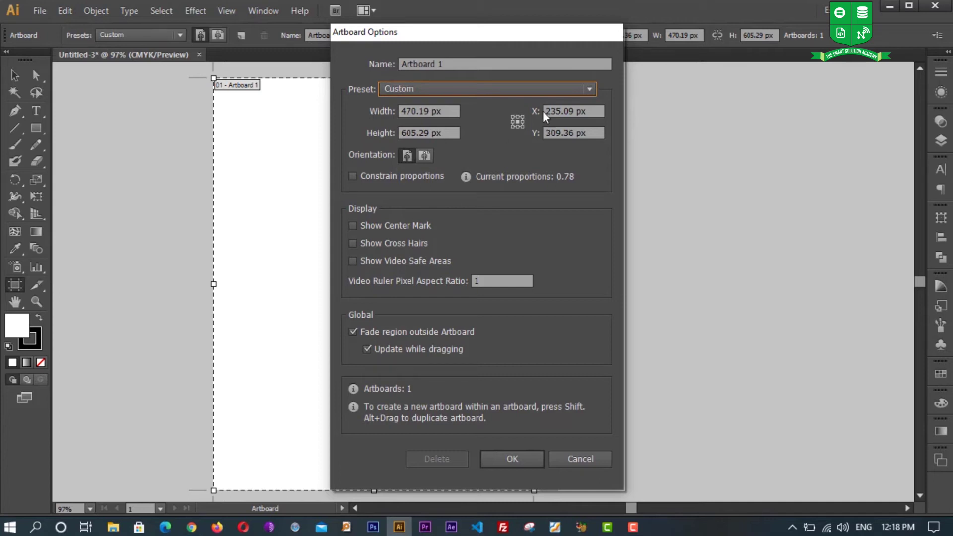
click(424, 155)
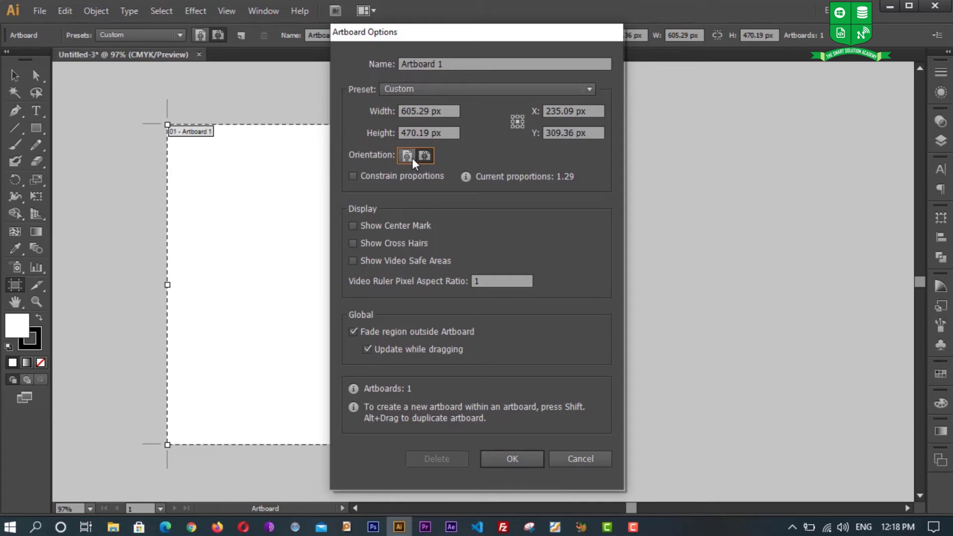
click(407, 156)
click(513, 457)
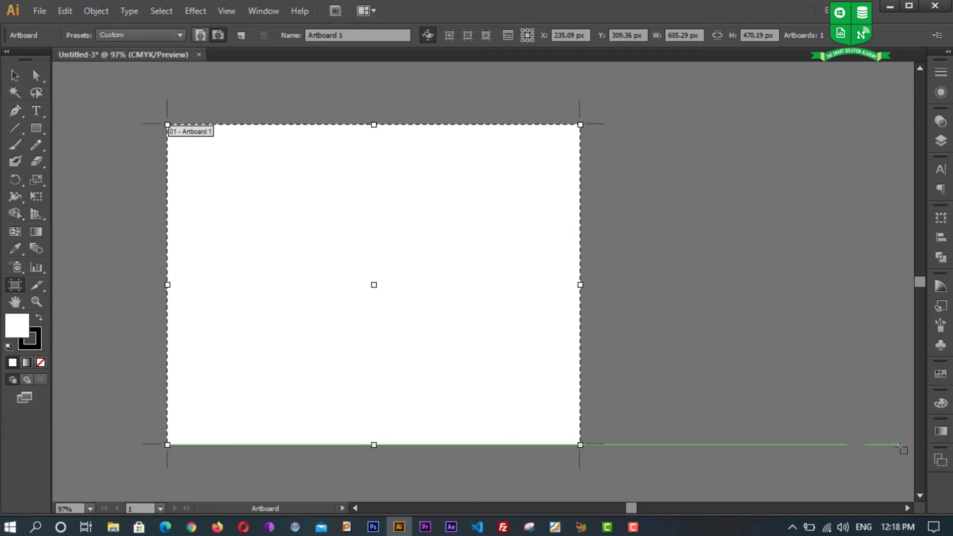
Open the Artboards panel, add Artboards 4 and 5 beside Artboard 1, and zoom out to see them
click(264, 11)
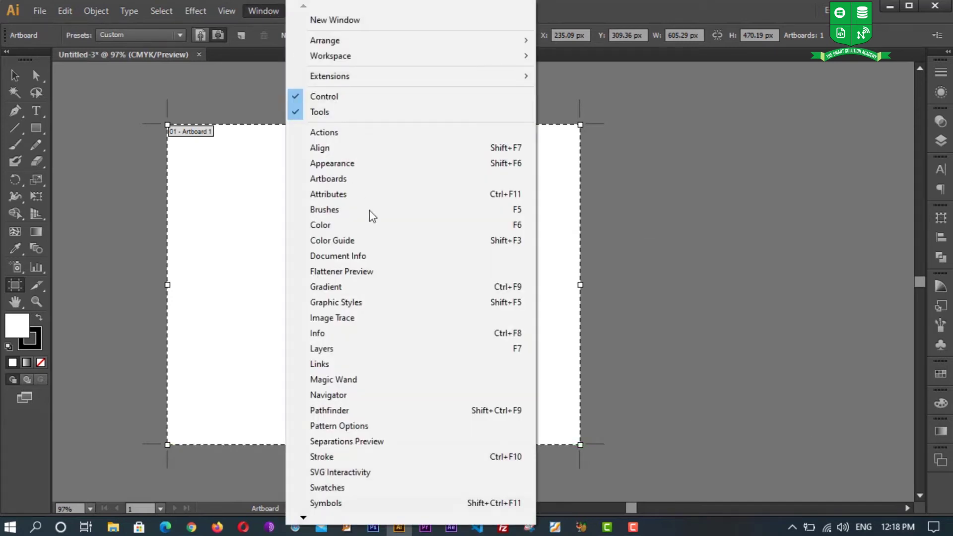
click(376, 179)
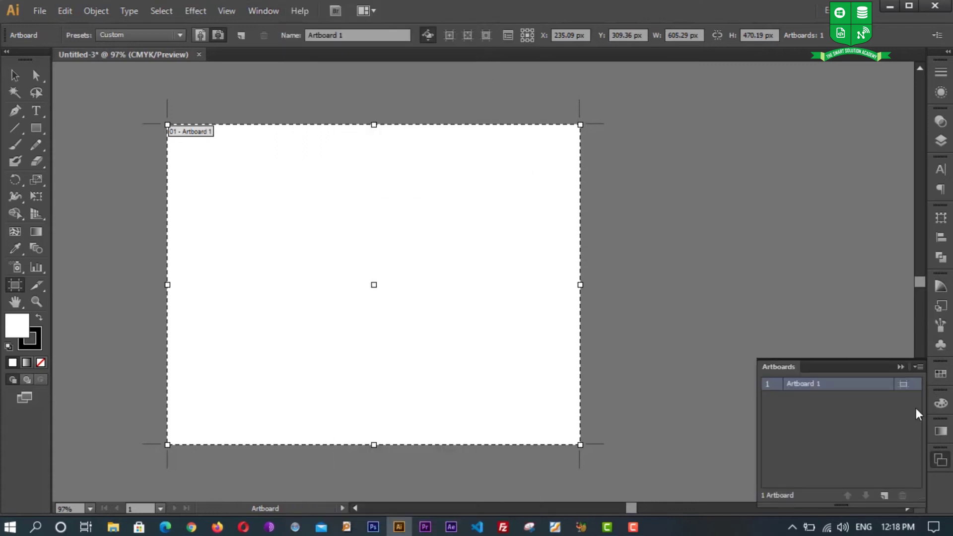
click(884, 496)
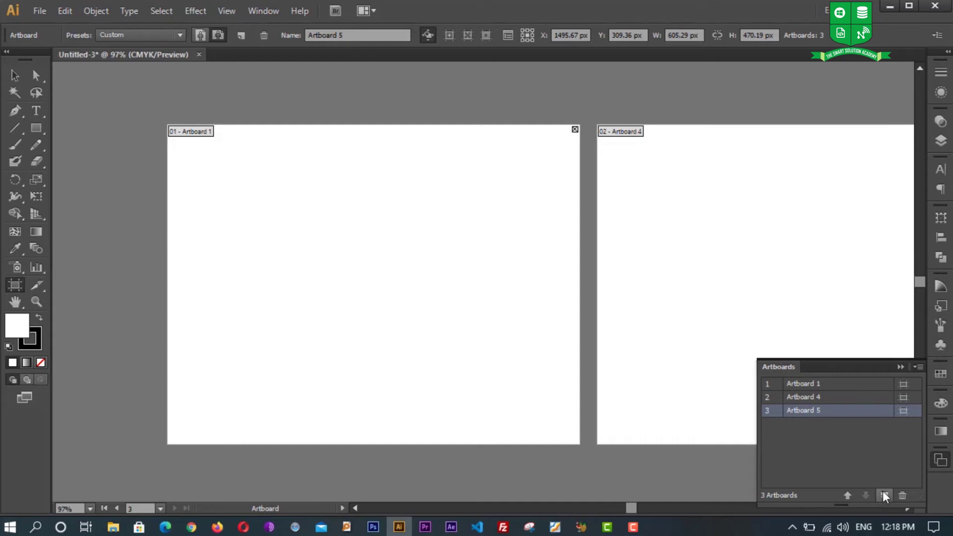
scroll(687, 174, down, 3)
key(alt)
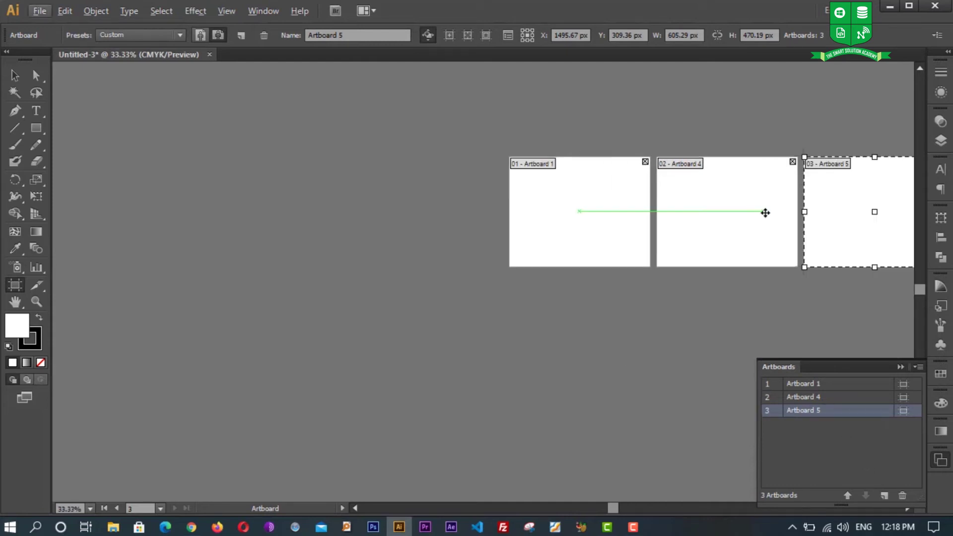
drag(616, 507, 660, 505)
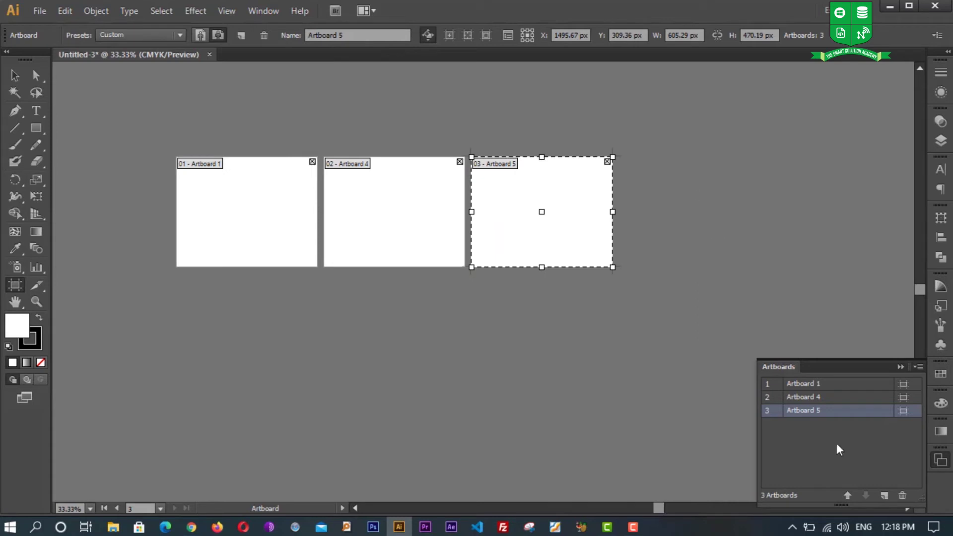
Delete Artboards 5 and 4, then add a new artboard next to Artboard 1
click(902, 495)
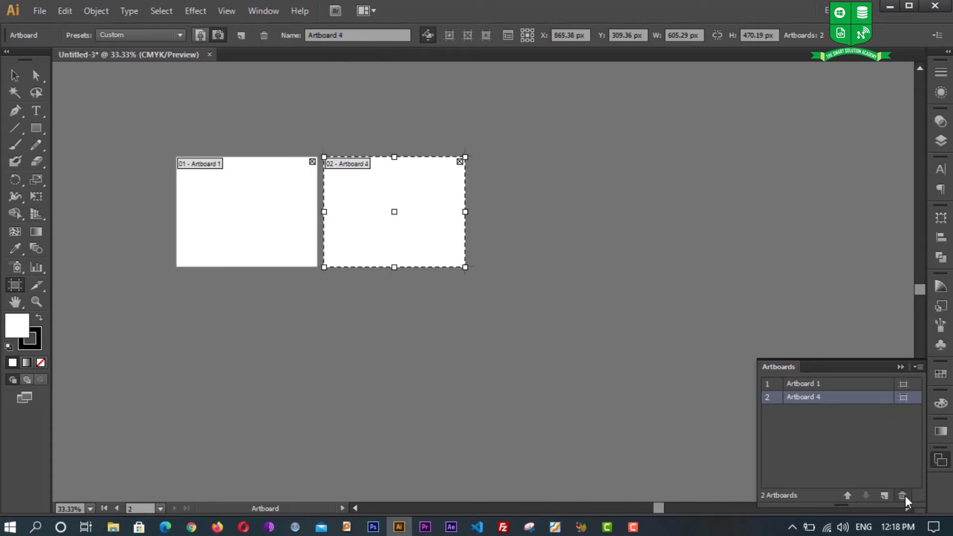
click(902, 495)
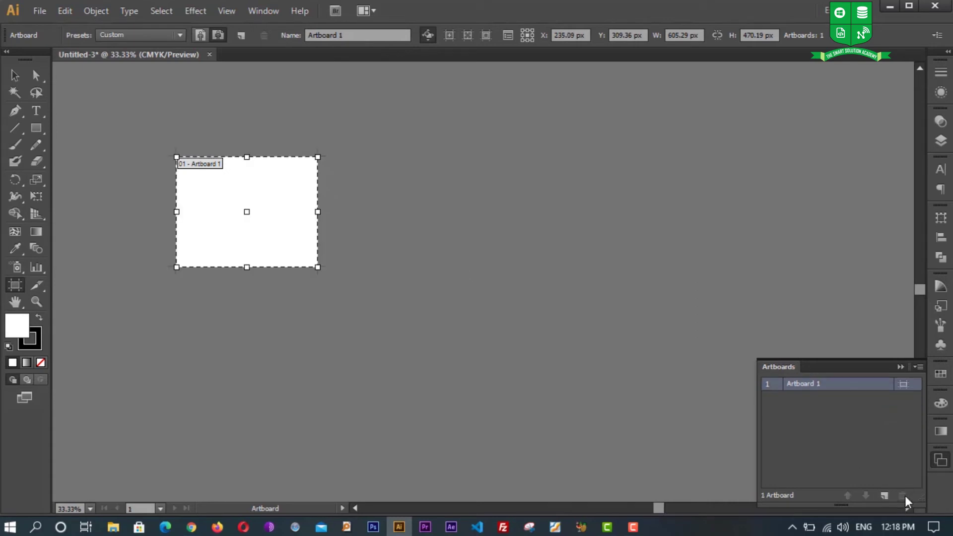
click(917, 366)
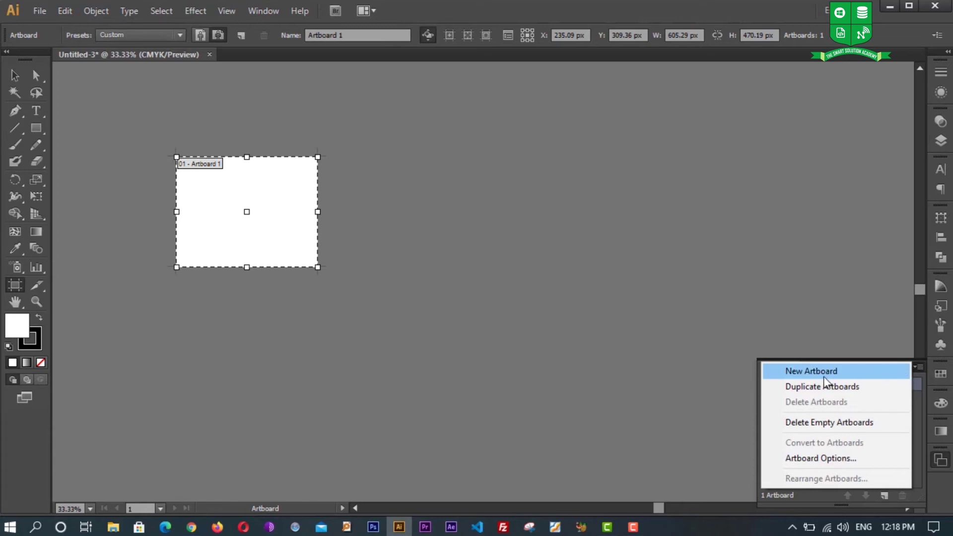
click(824, 375)
Duplicate the second artboard to make Artboard 6 copy, viewing its options without changes
click(916, 366)
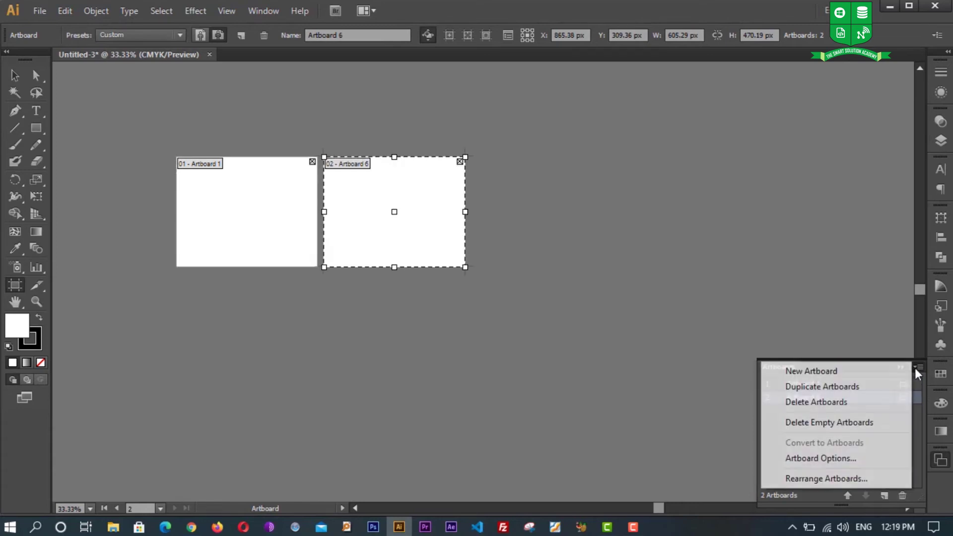
click(854, 387)
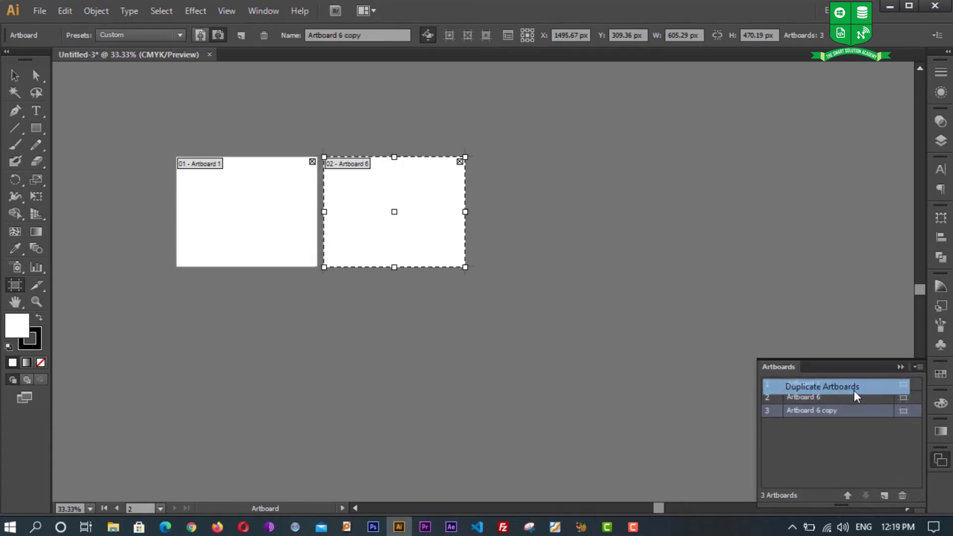
click(917, 368)
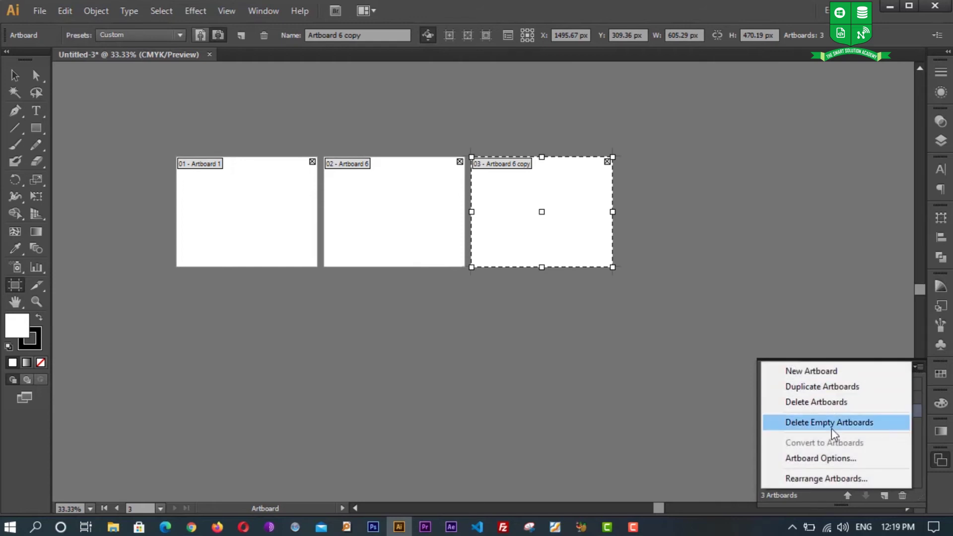
click(810, 458)
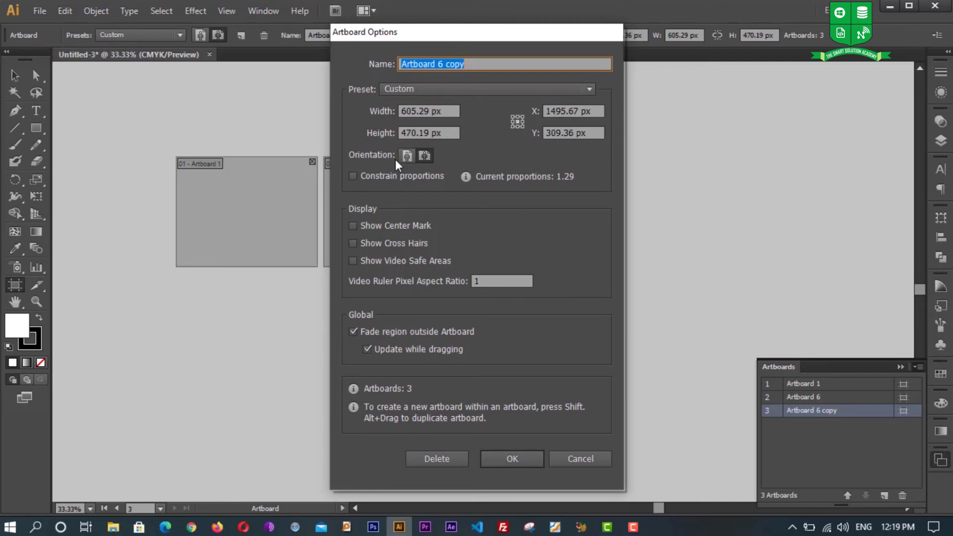
click(586, 459)
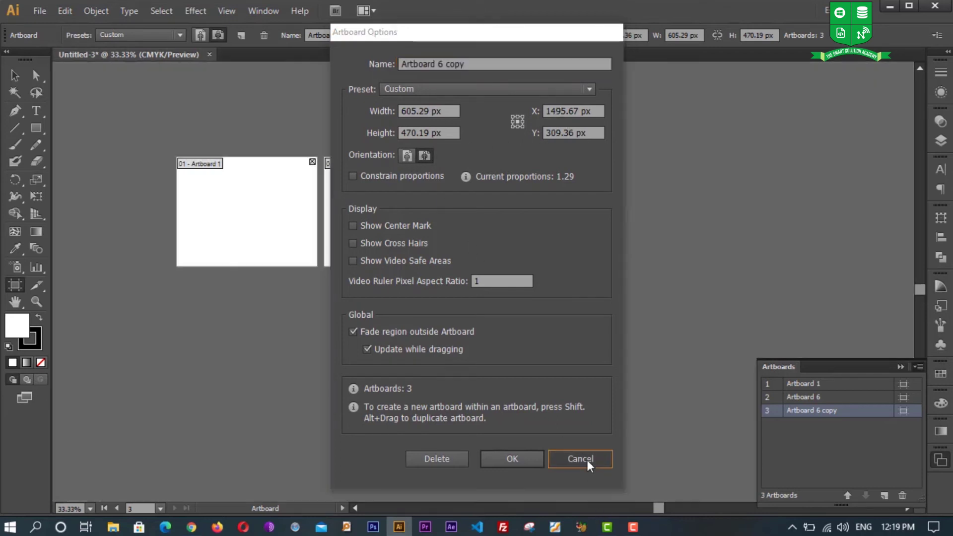
click(917, 367)
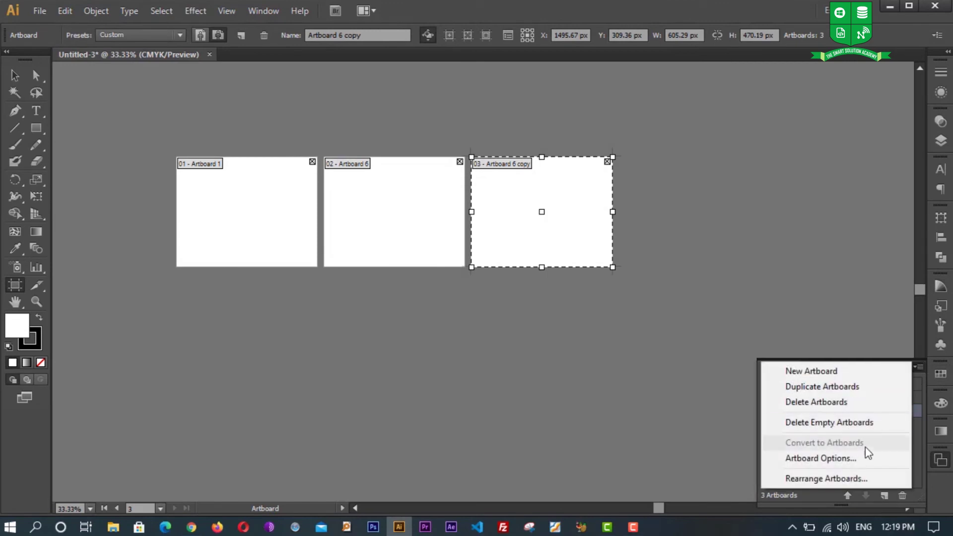
Rearrange the three artboards into 3 columns with 28 px spacing
click(843, 479)
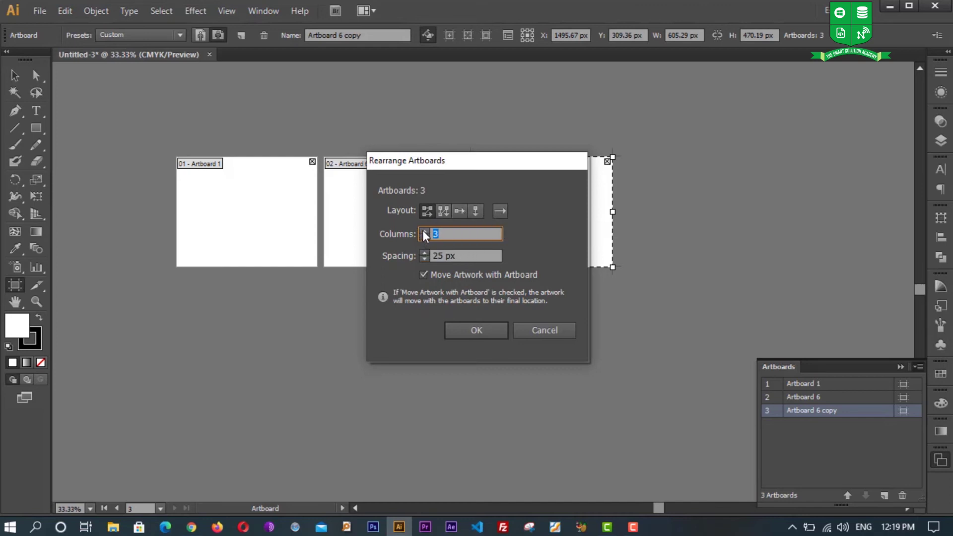
click(424, 255)
click(483, 331)
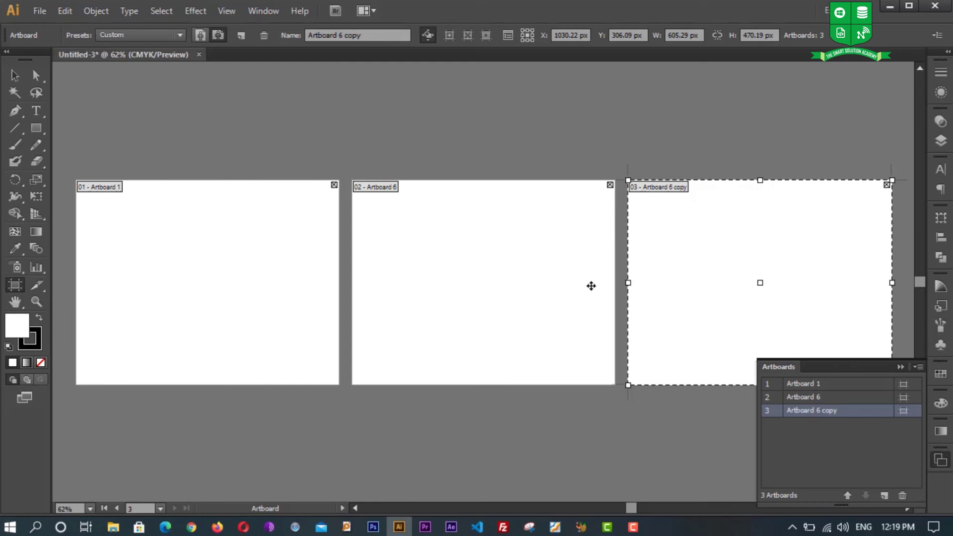
click(15, 303)
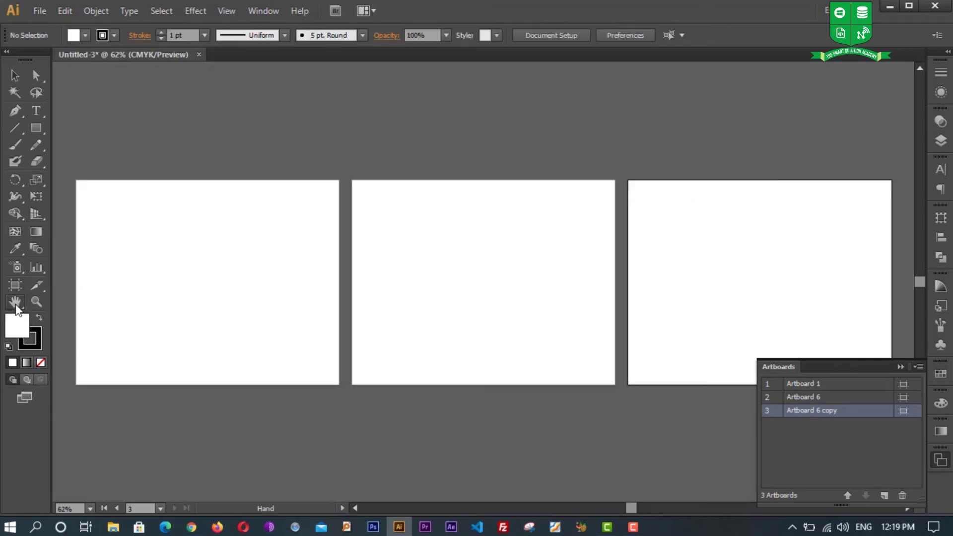
drag(463, 267, 361, 203)
mouse_move(543, 212)
mouse_down()
mouse_move(374, 202)
mouse_move(589, 221)
mouse_up()
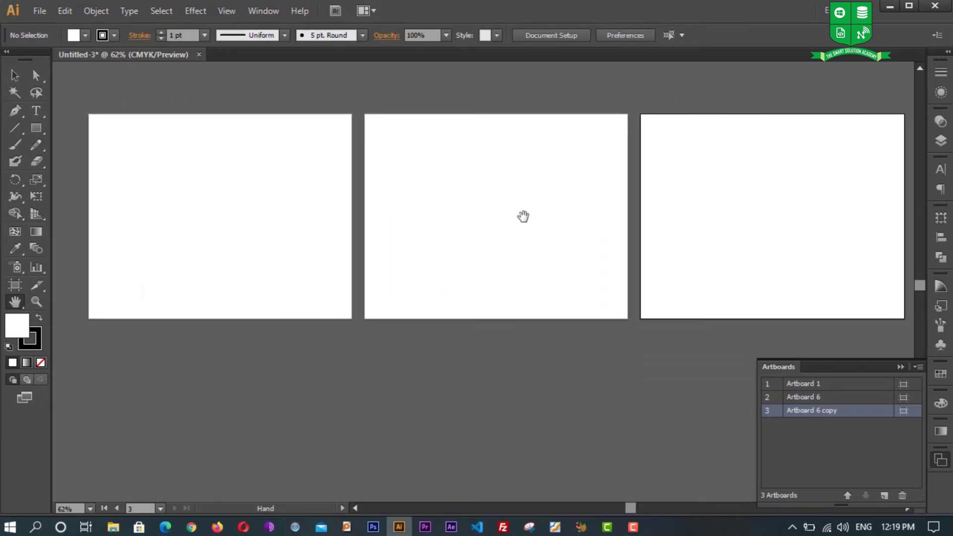
mouse_move(517, 224)
mouse_down()
mouse_move(566, 251)
mouse_move(516, 219)
mouse_move(569, 218)
mouse_up()
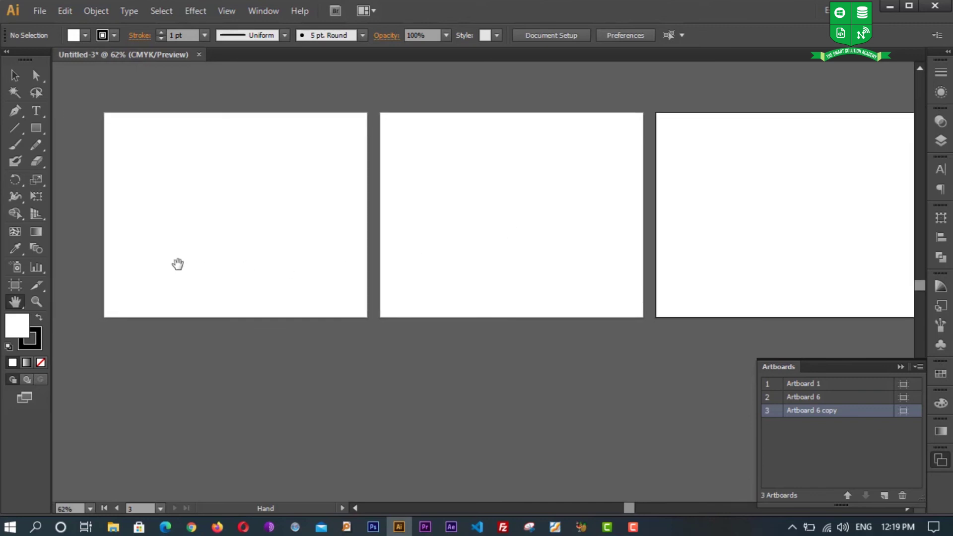
click(15, 284)
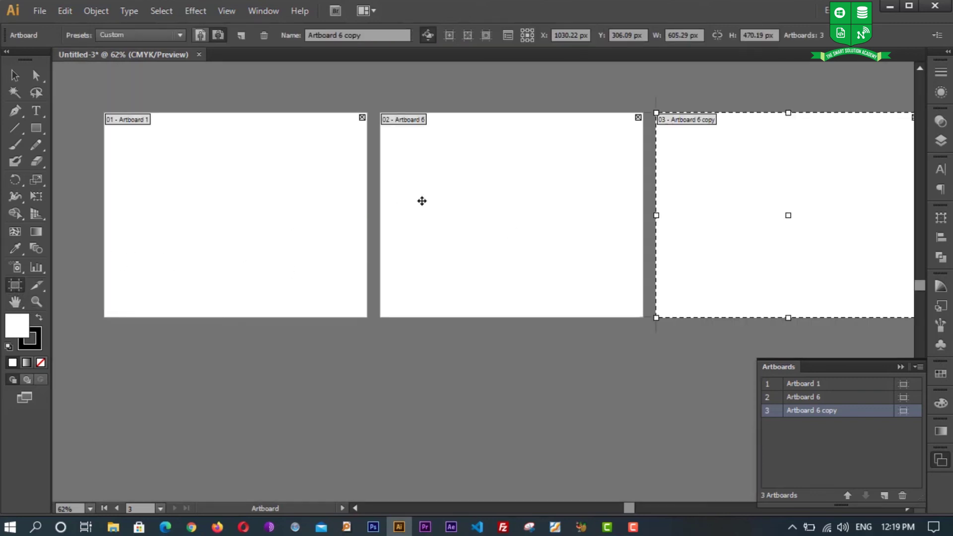
key(space)
mouse_move(536, 195)
mouse_down()
mouse_move(420, 177)
mouse_move(486, 181)
mouse_up()
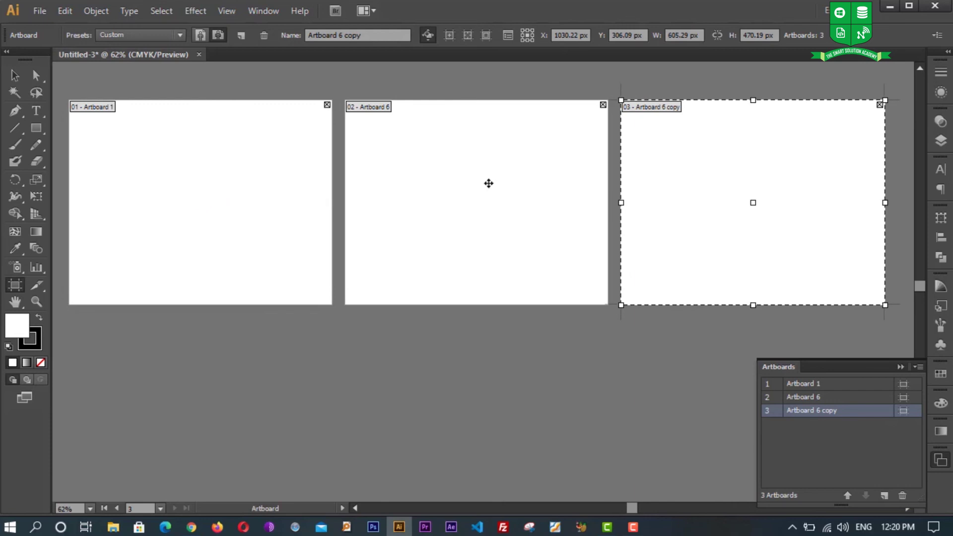
key(z)
drag(406, 127, 538, 277)
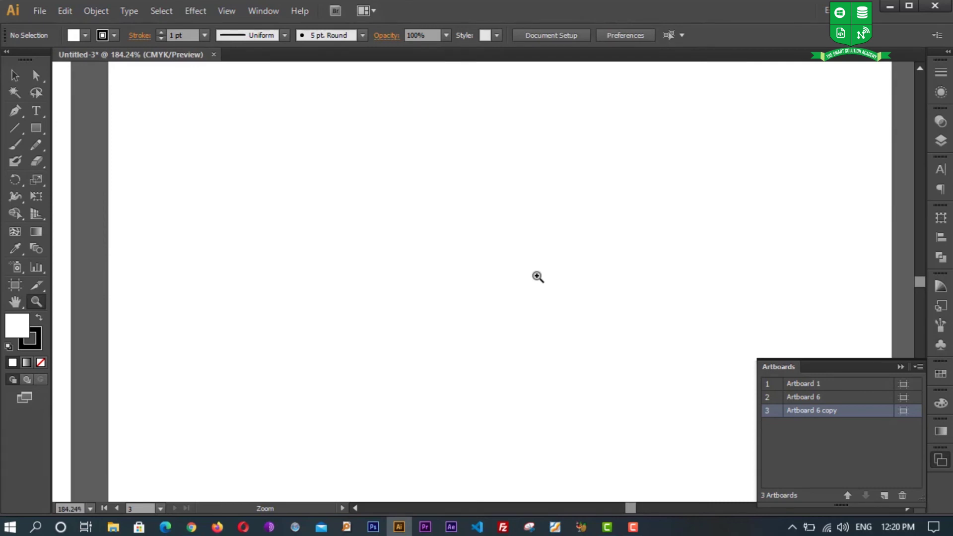
alt+click(511, 255)
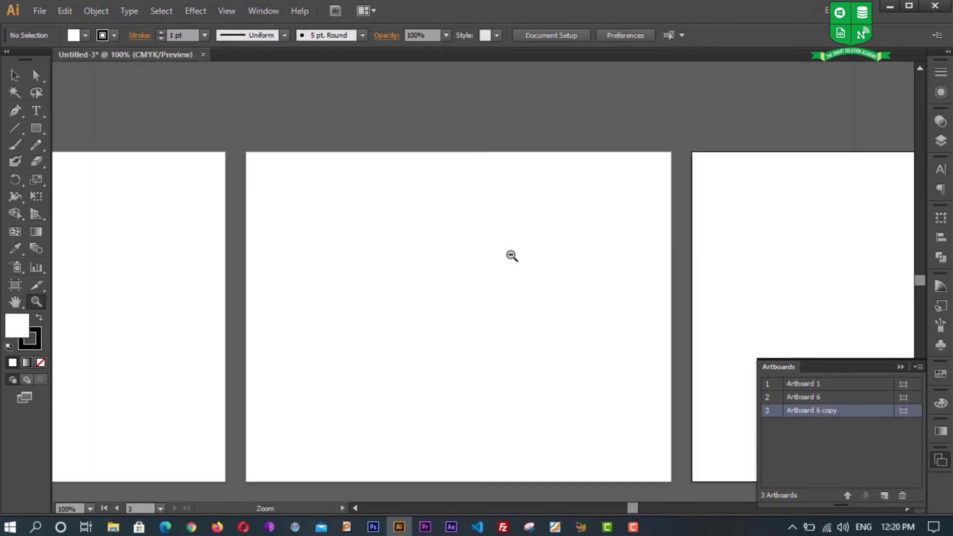
alt+click(511, 255)
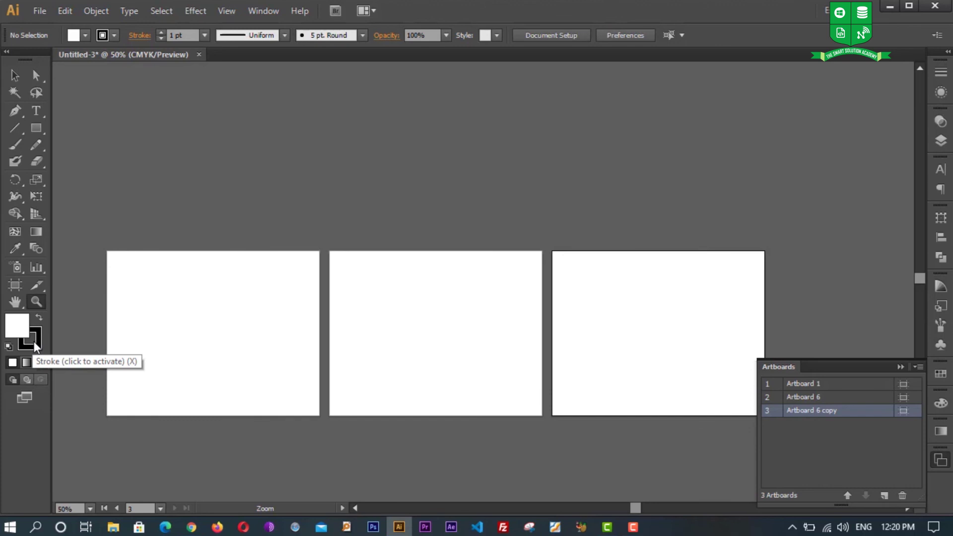
Try a dark red fill, reset to default white fill and black stroke, then close the Artboards panel
click(38, 341)
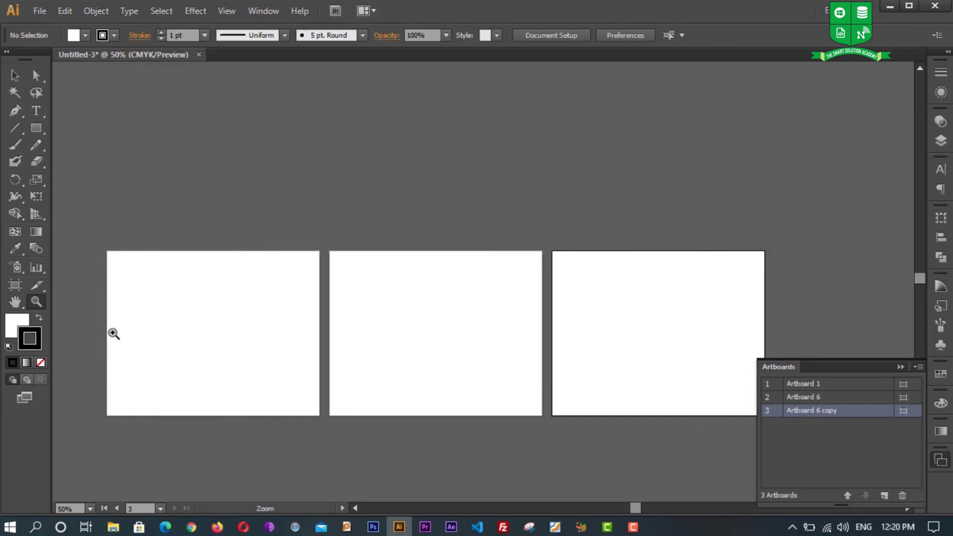
key(x)
double_click(25, 332)
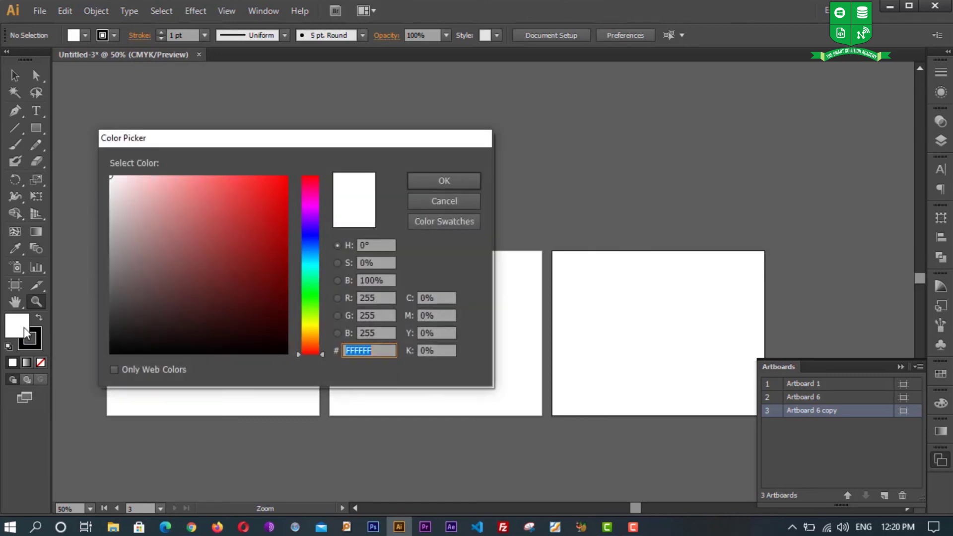
click(241, 236)
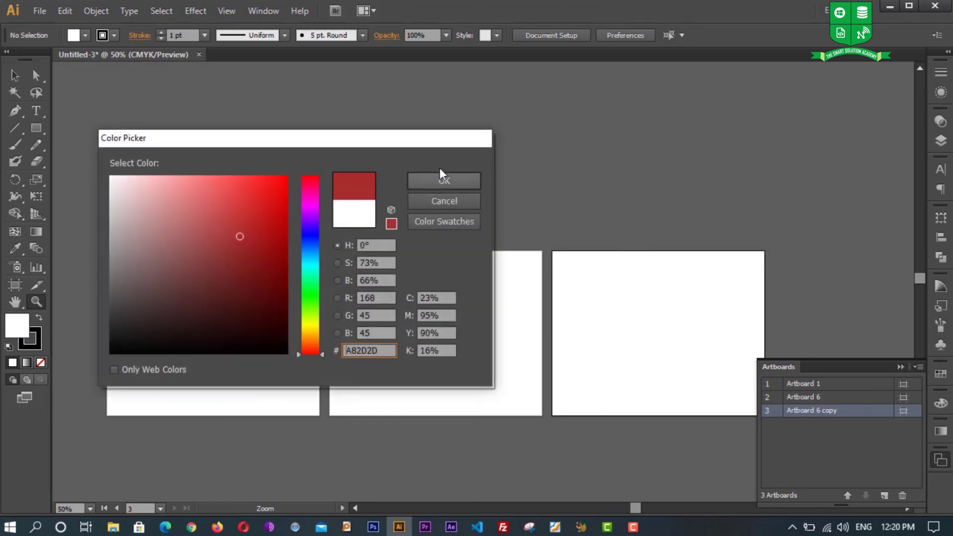
click(440, 181)
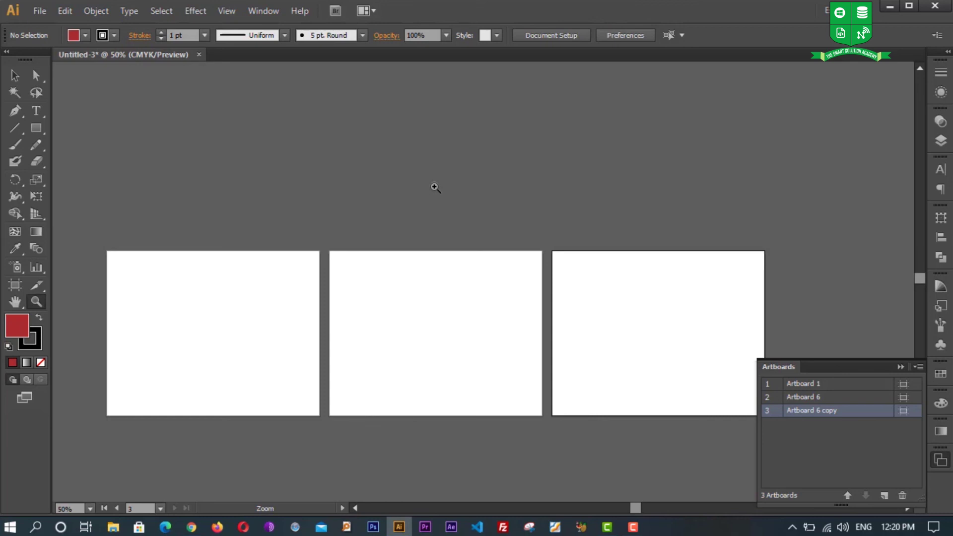
key(d)
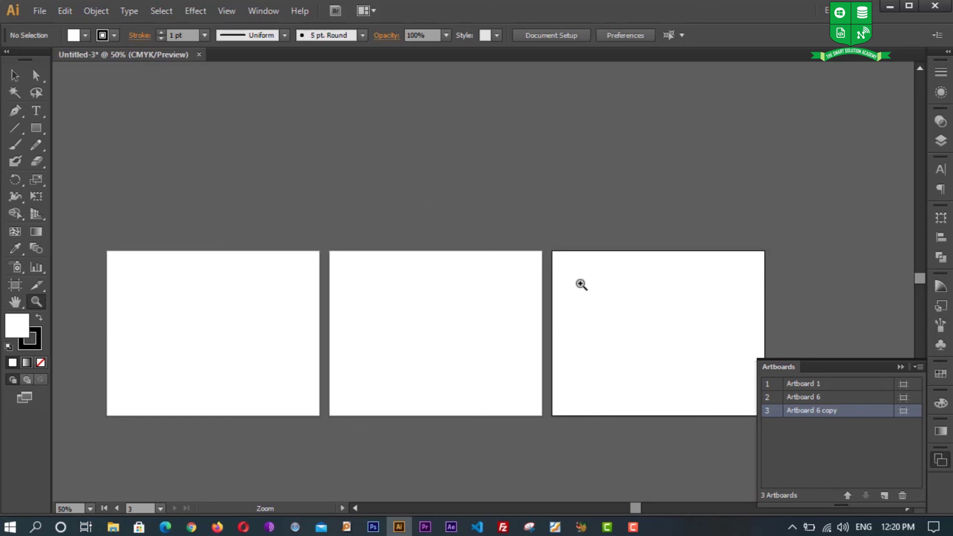
click(900, 366)
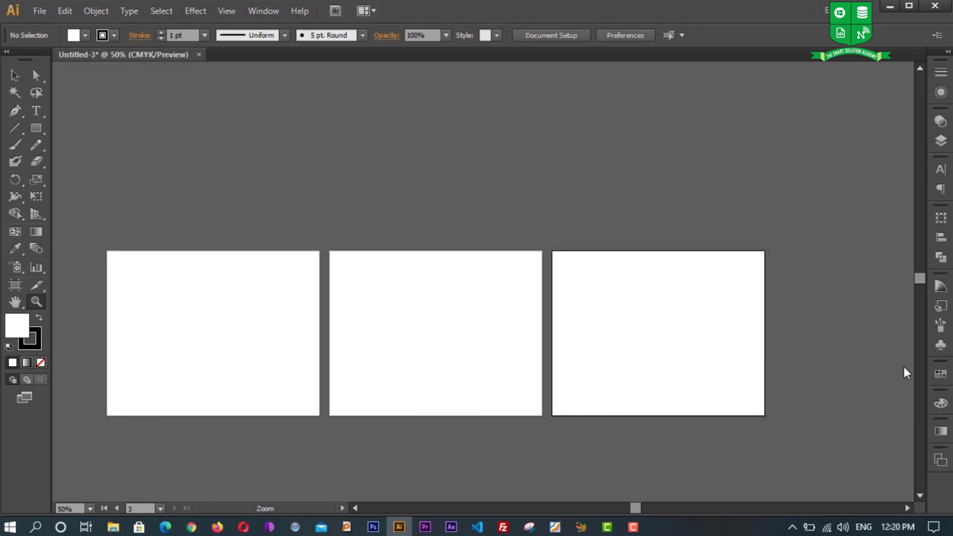